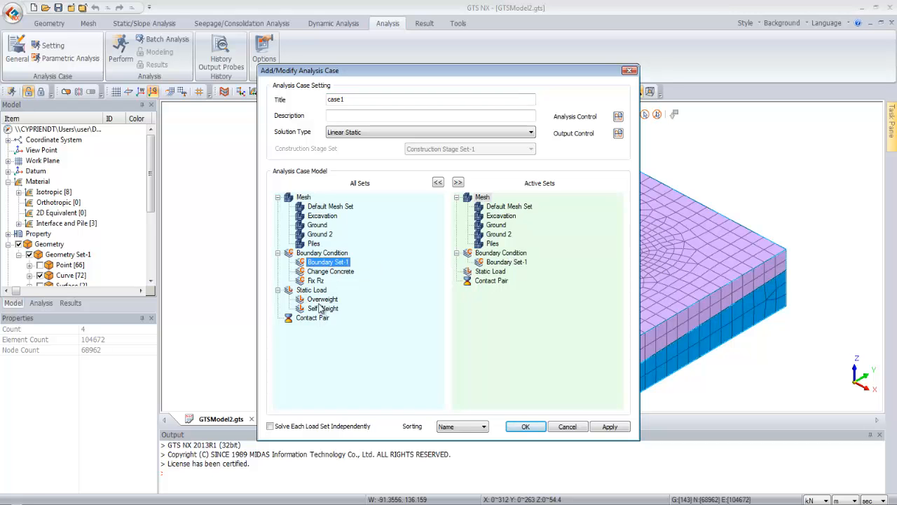
left_click_drag(322, 310, 494, 279)
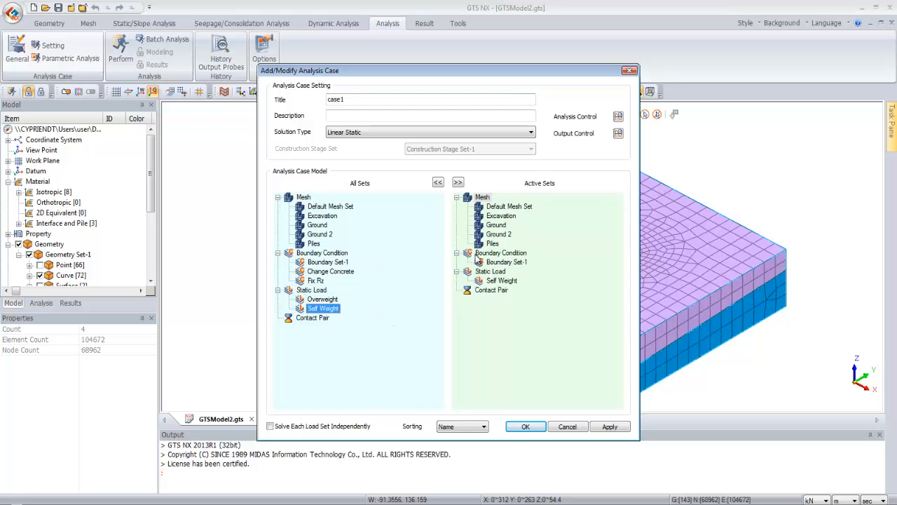
left_click(618, 116)
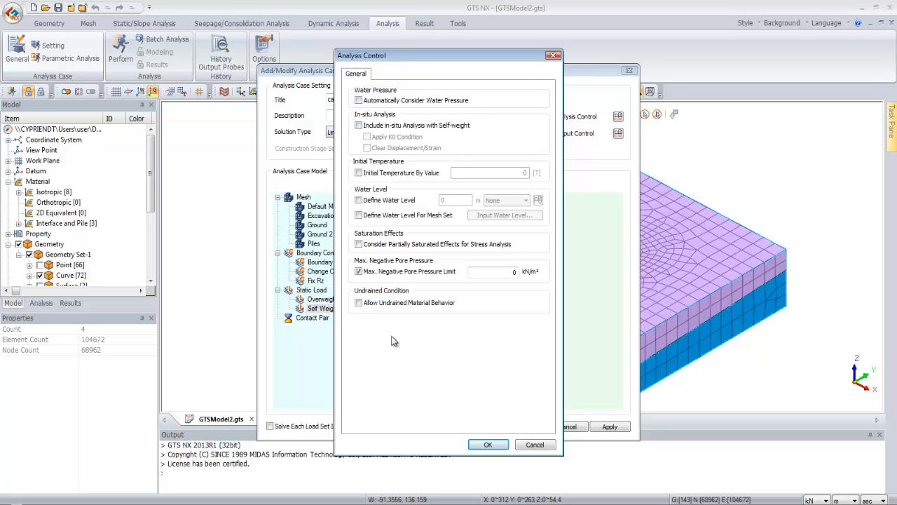
left_click(533, 445)
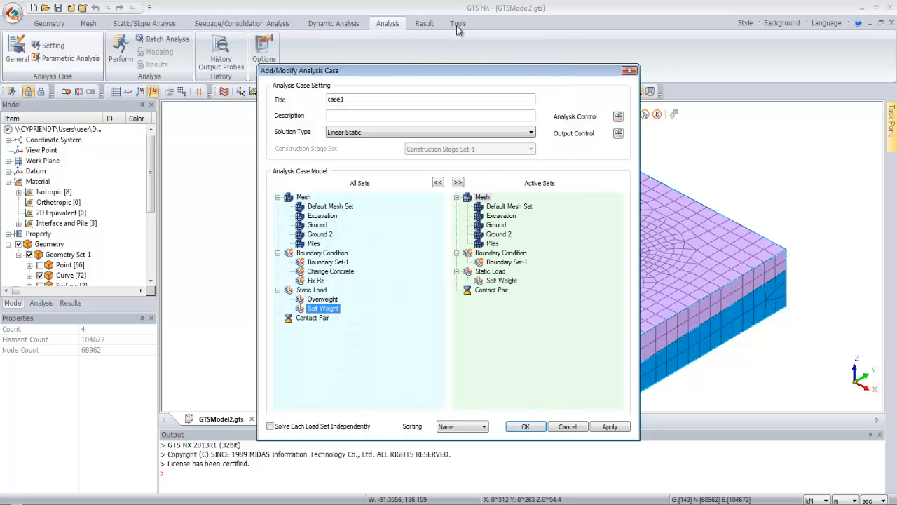
left_click(394, 131)
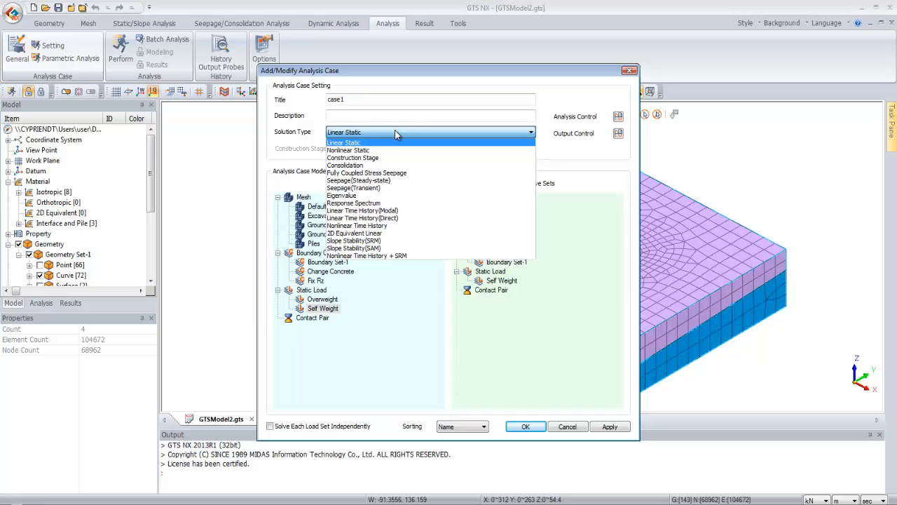
left_click(395, 131)
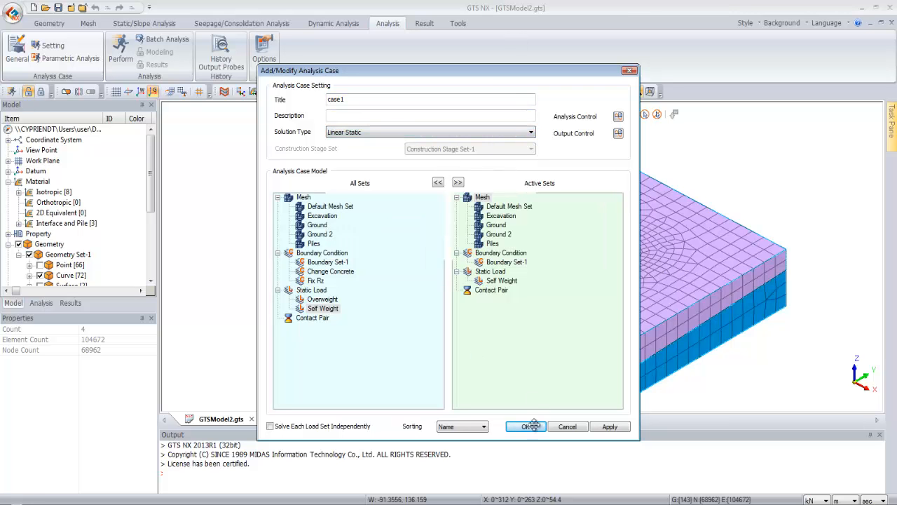
left_click(567, 427)
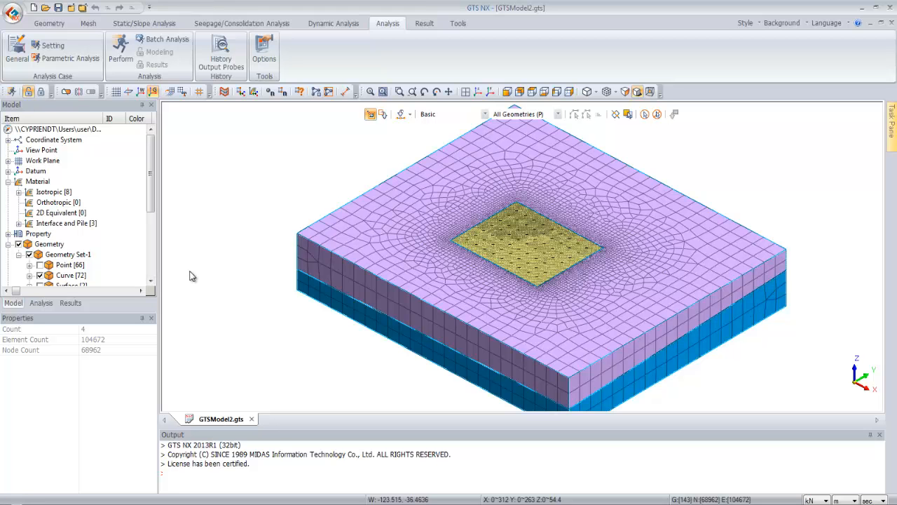
key("alt+Tab")
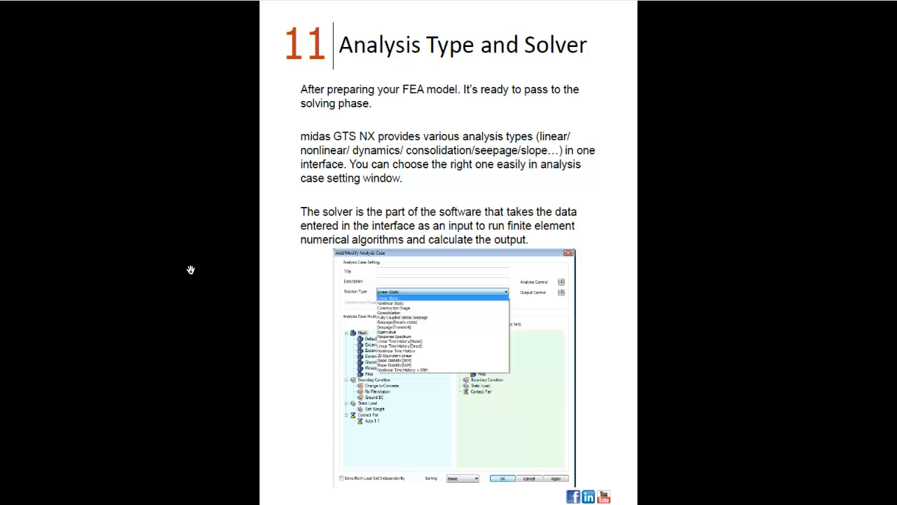
left_click(191, 270)
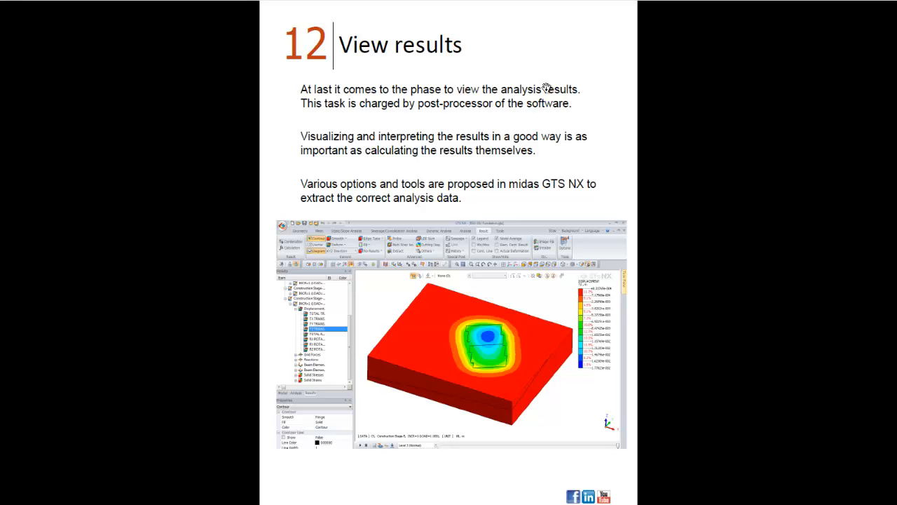
key("alt+Tab")
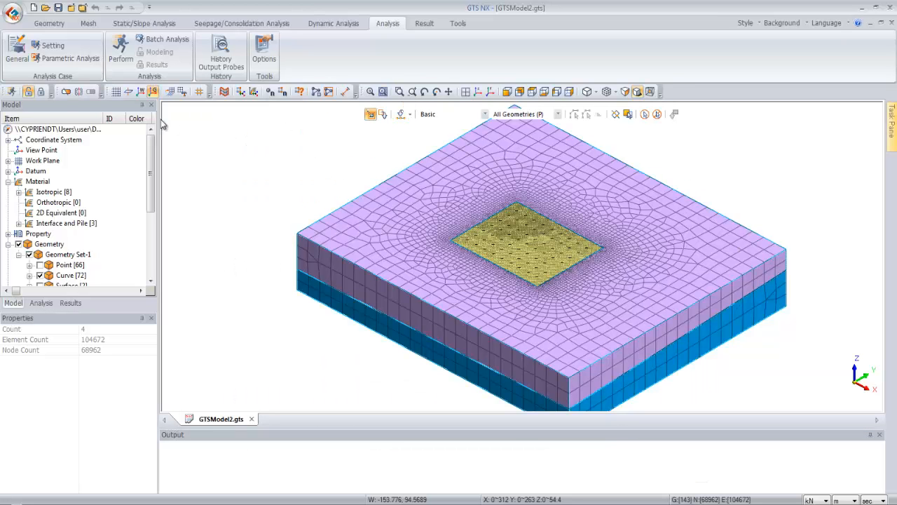
Switch to post-processing and display the TZ translation displacement contour for Construction Stage-2
left_click(40, 92)
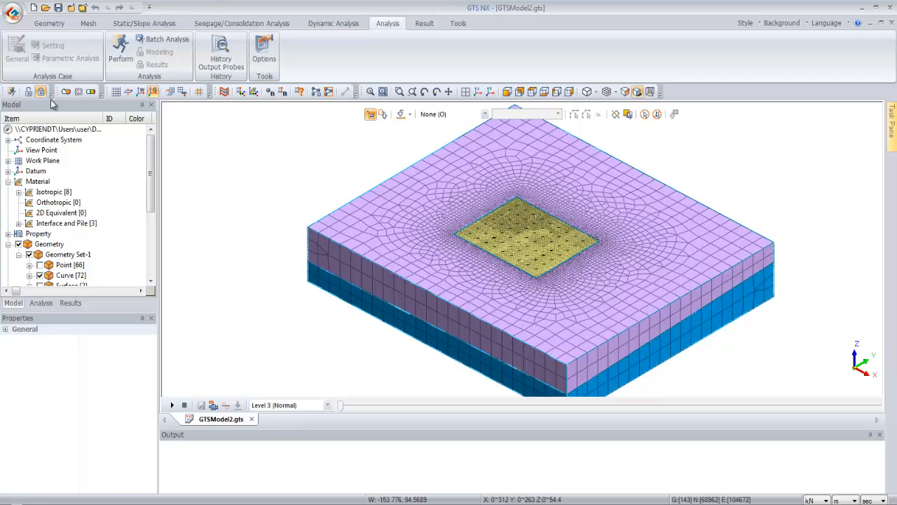
left_click(71, 303)
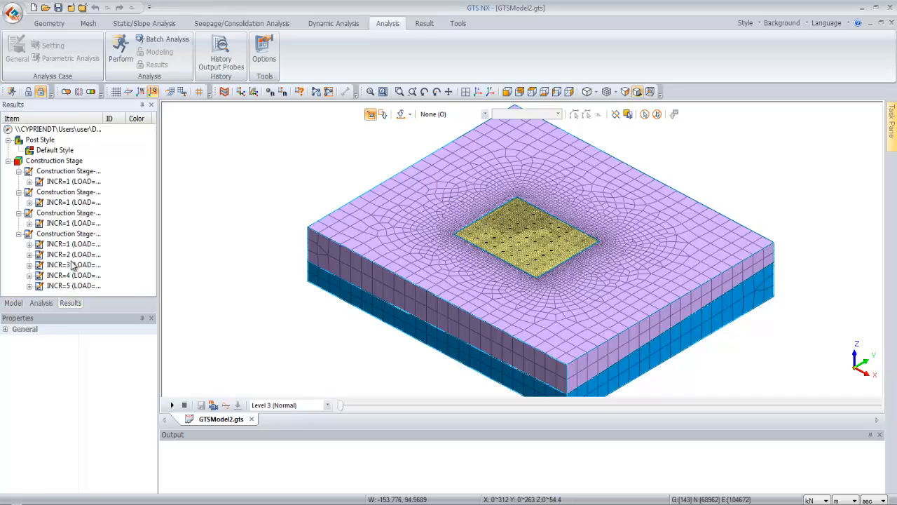
left_click(28, 181)
double_click(61, 193)
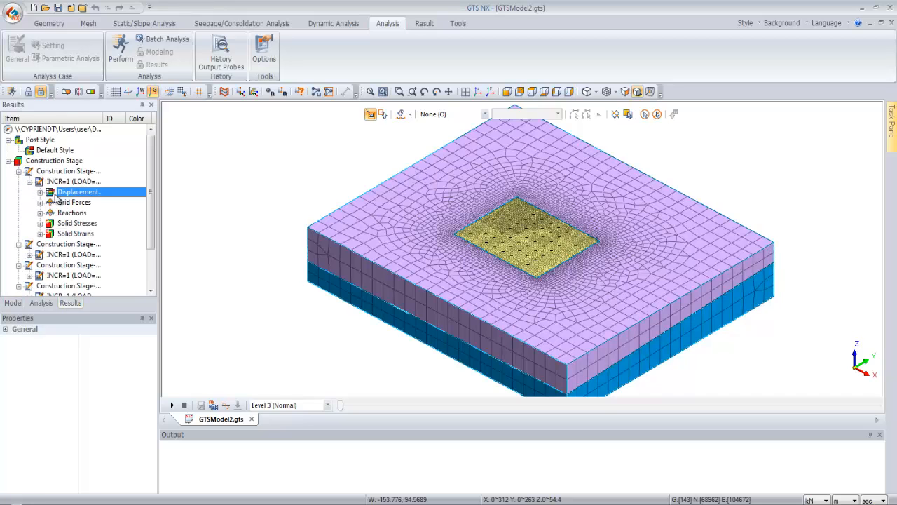
double_click(83, 233)
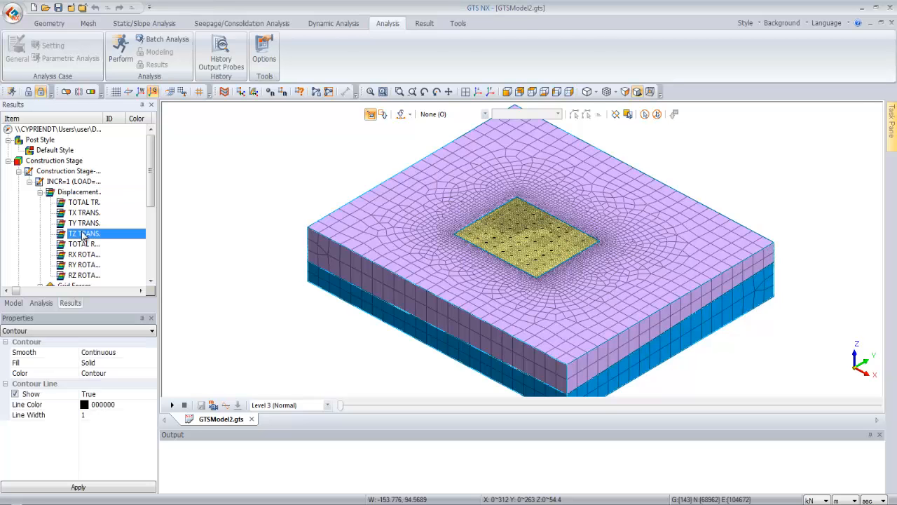
left_click_drag(343, 408, 471, 417)
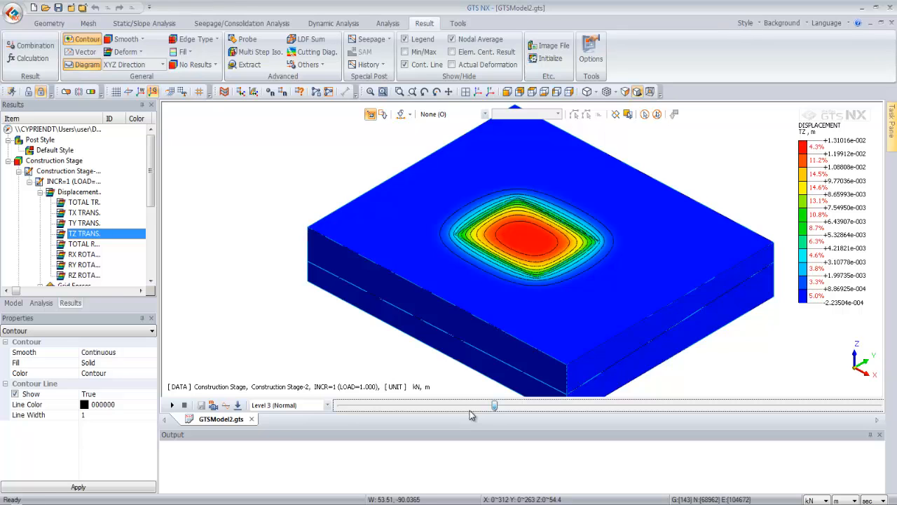
Turn off contour lines and step the results to Construction Stage-4, increment 3
left_click(404, 65)
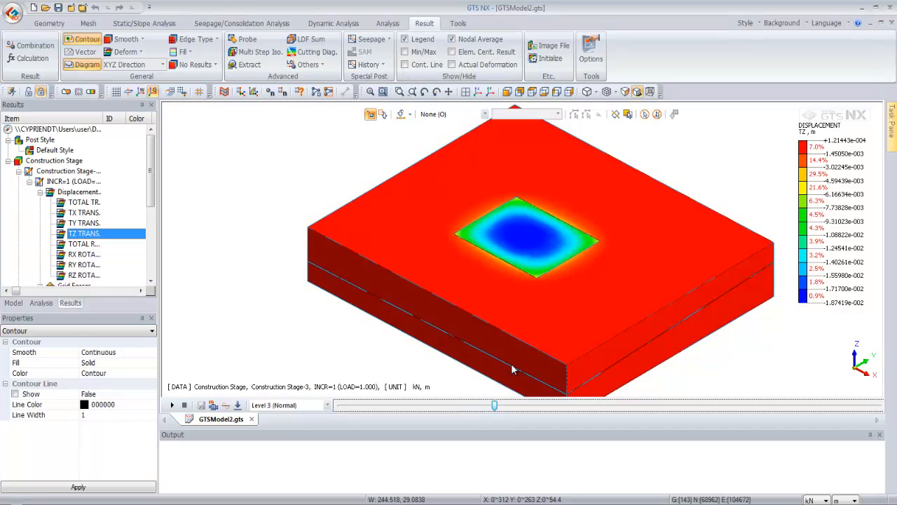
left_click_drag(497, 406, 623, 419)
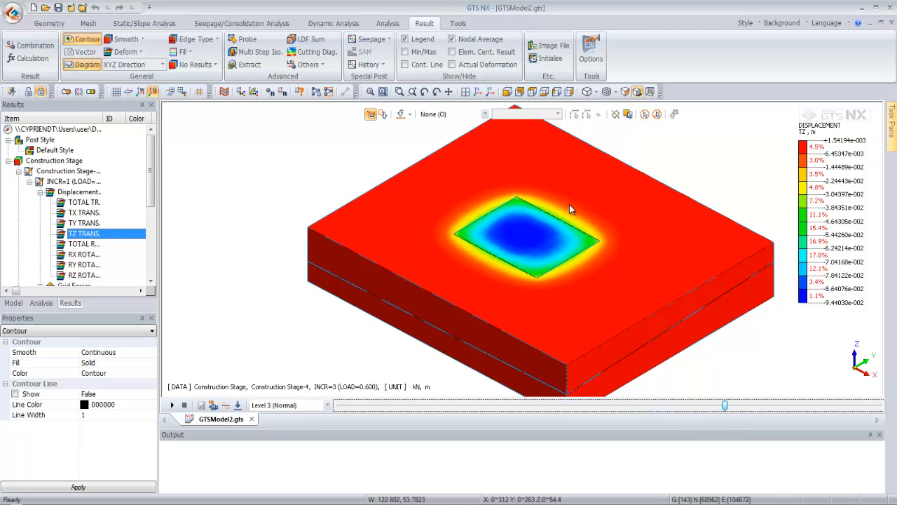
scroll(549, 225, "up", 4)
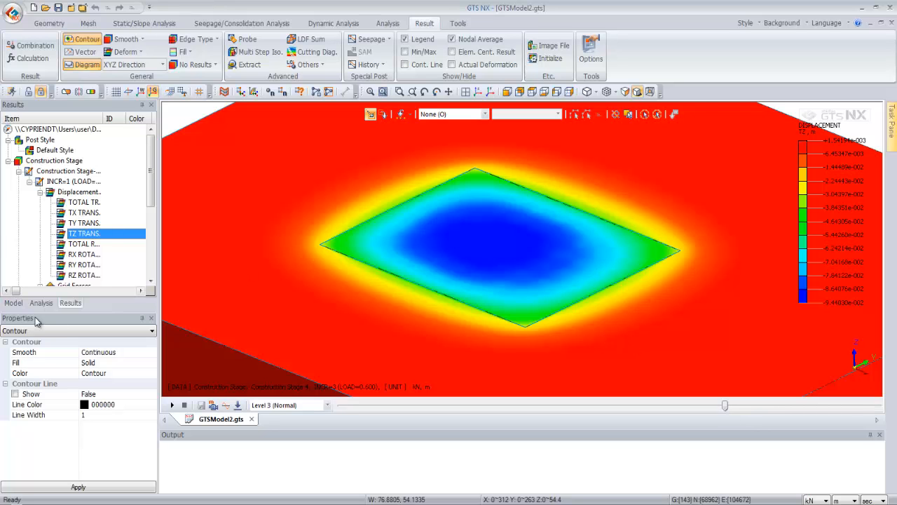
Collapse the Material and Geometry branches in the model tree
left_click(13, 303)
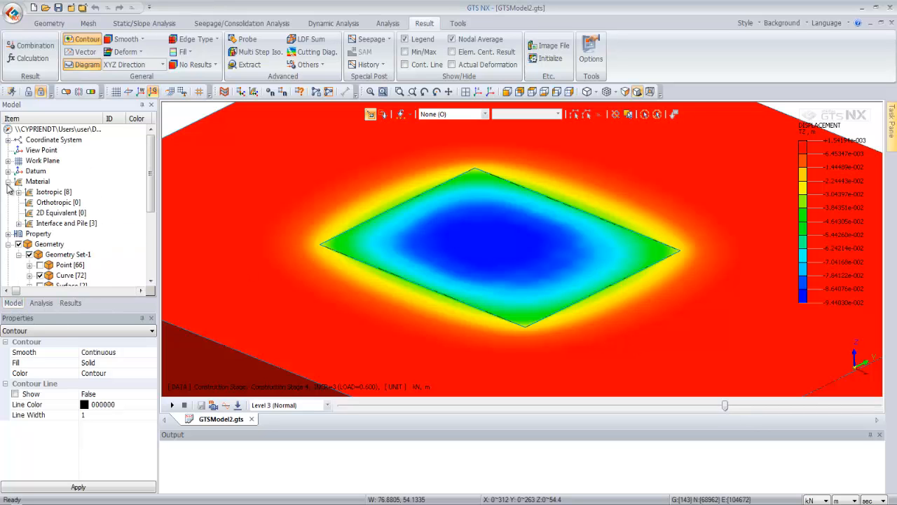
left_click(8, 182)
left_click(19, 203)
left_click(9, 203)
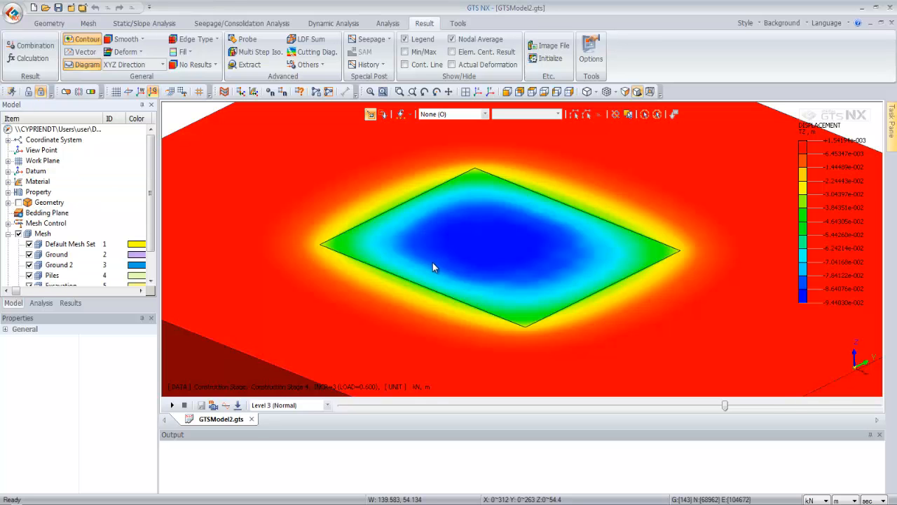
scroll(460, 241, "down", 4)
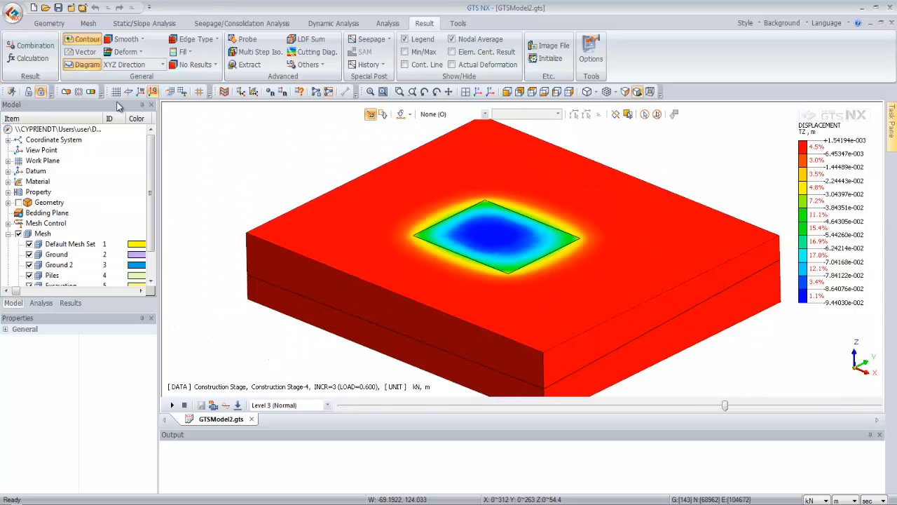
Preview an X-direction clipping plane through the displacement contour and move it across the model
left_click(65, 92)
left_click_drag(394, 310, 411, 319)
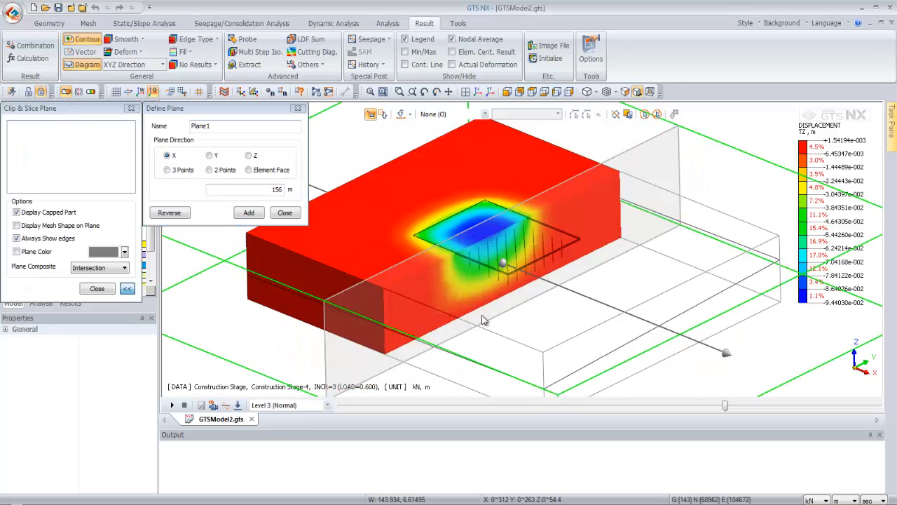
left_click_drag(726, 352, 711, 318)
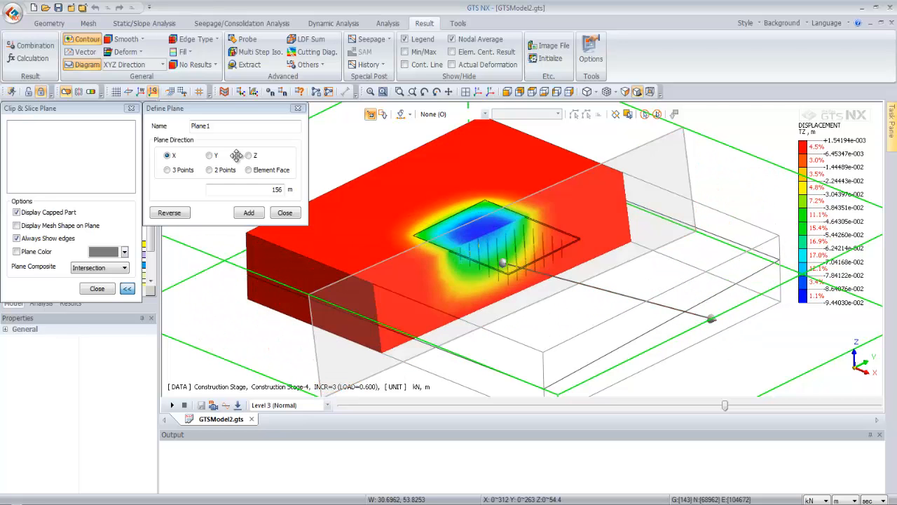
left_click(285, 212)
left_click(99, 288)
Display TZ displacement iso-surfaces in surface style at an iso value of about -0.0575
left_click(80, 92)
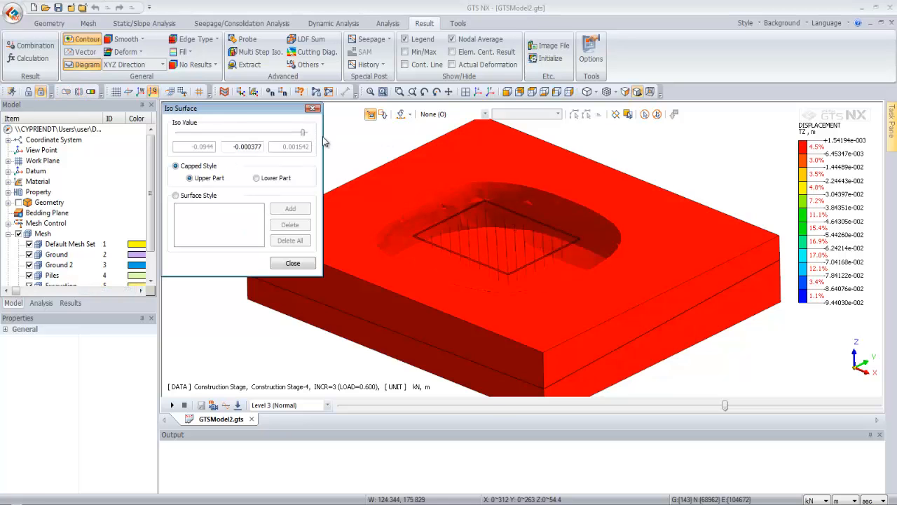
left_click_drag(304, 136, 285, 131)
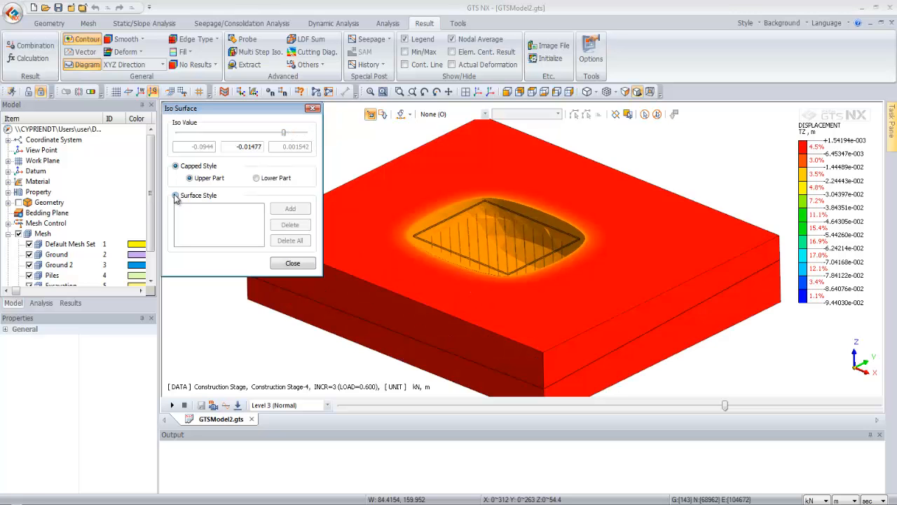
left_click(175, 196)
left_click_drag(280, 133, 227, 135)
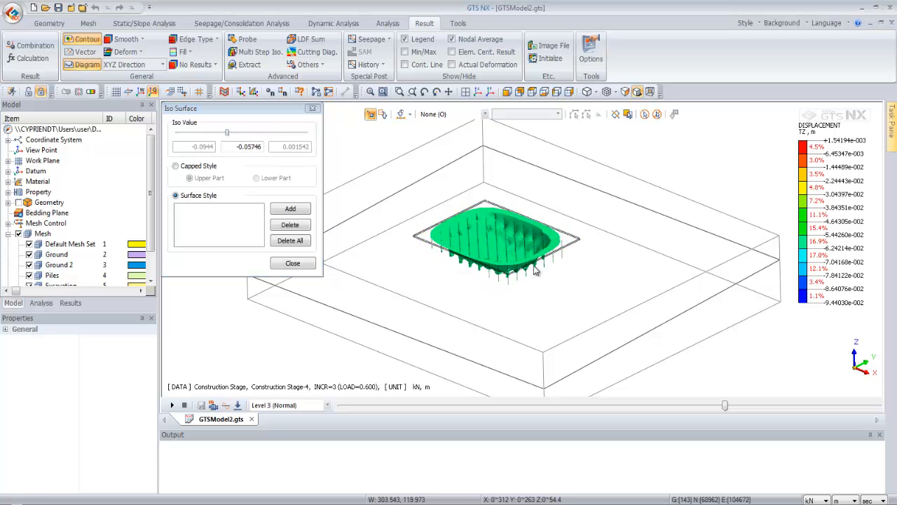
left_click(292, 263)
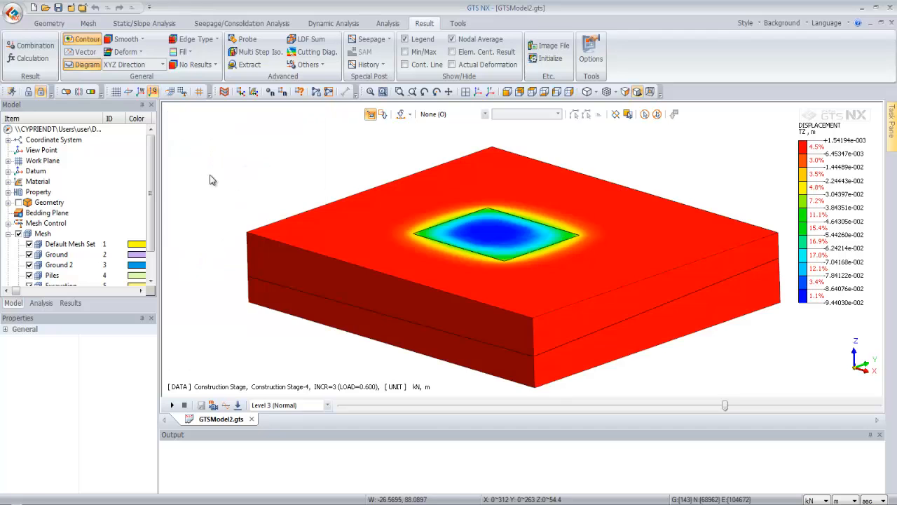
Probe the TZ displacement at several nodes on the model's top surface
scroll(430, 241, "up", 3)
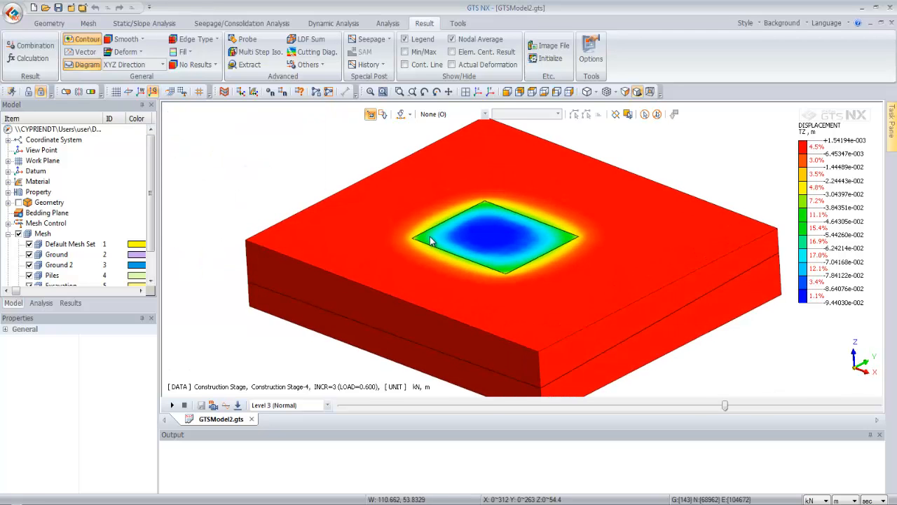
scroll(430, 241, "down", 3)
left_click(246, 39)
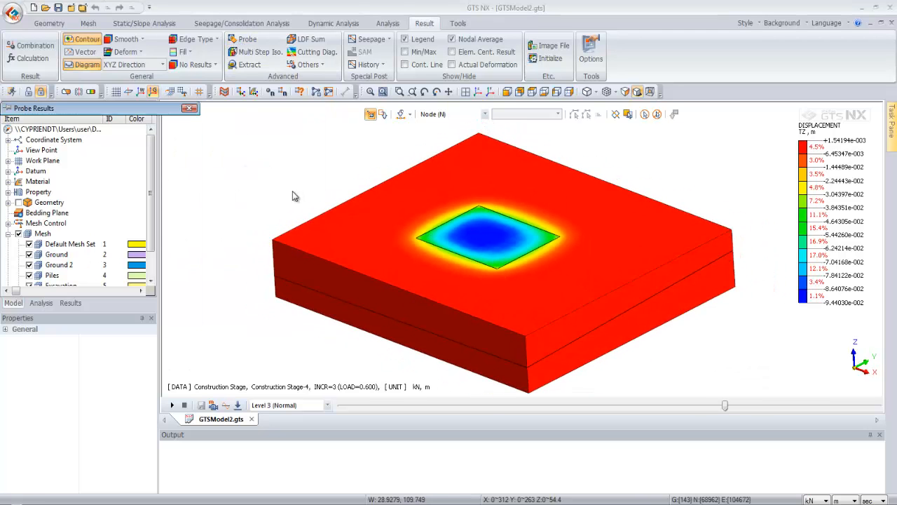
left_click_drag(167, 112, 215, 126)
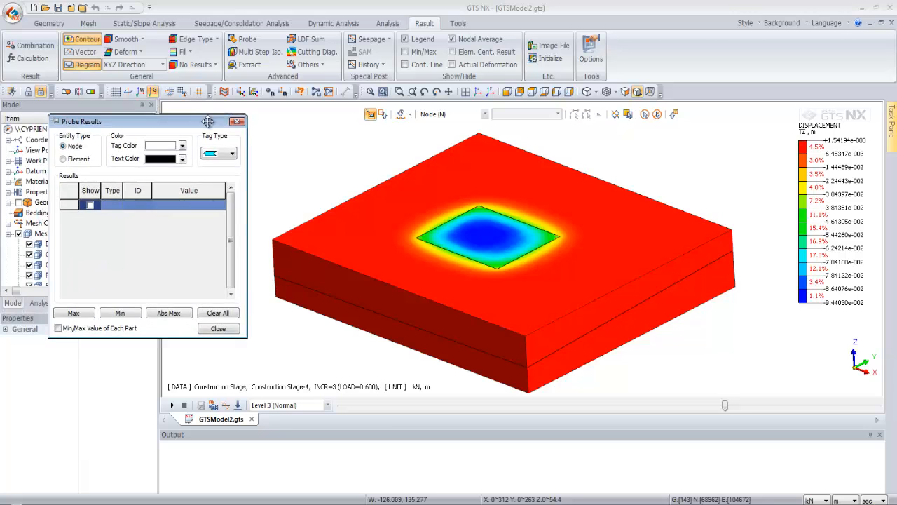
left_click(387, 241)
left_click(445, 295)
left_click(603, 272)
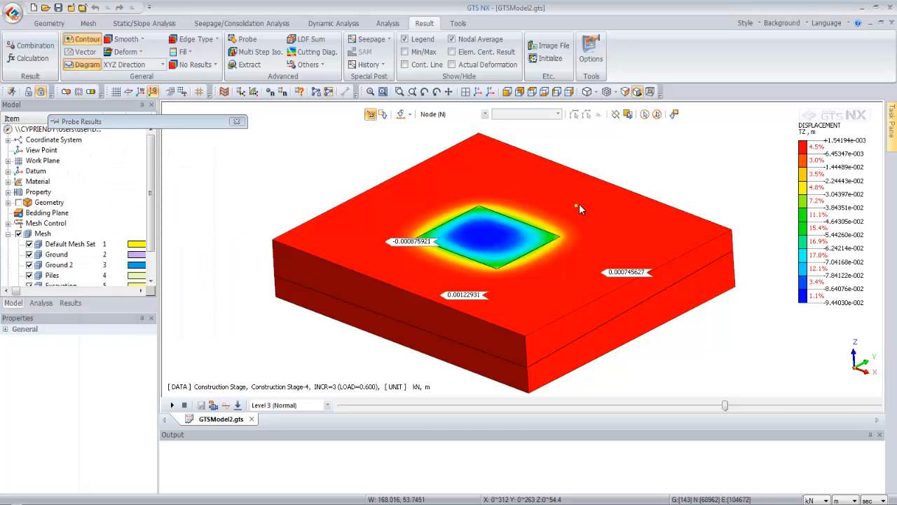
left_click(577, 206)
left_click(485, 176)
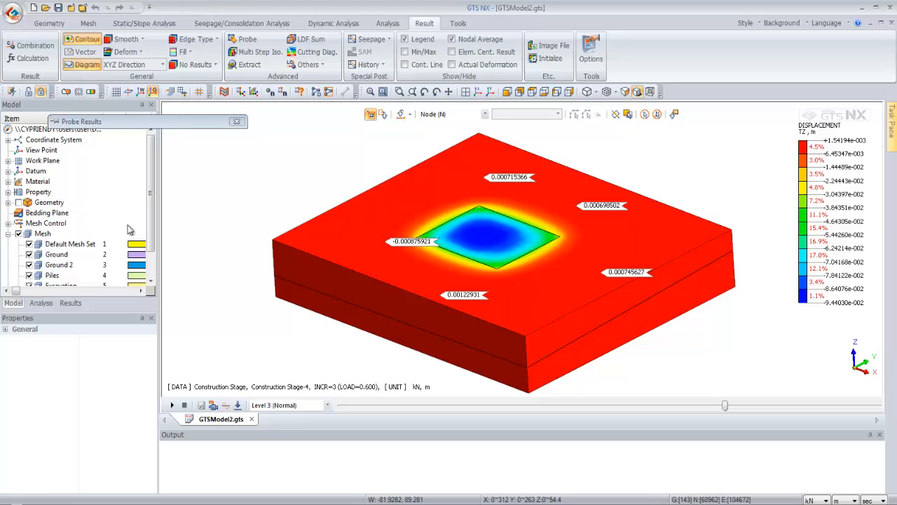
Expand the Solid Stresses results of increment 5 in the last construction stage
left_click(70, 303)
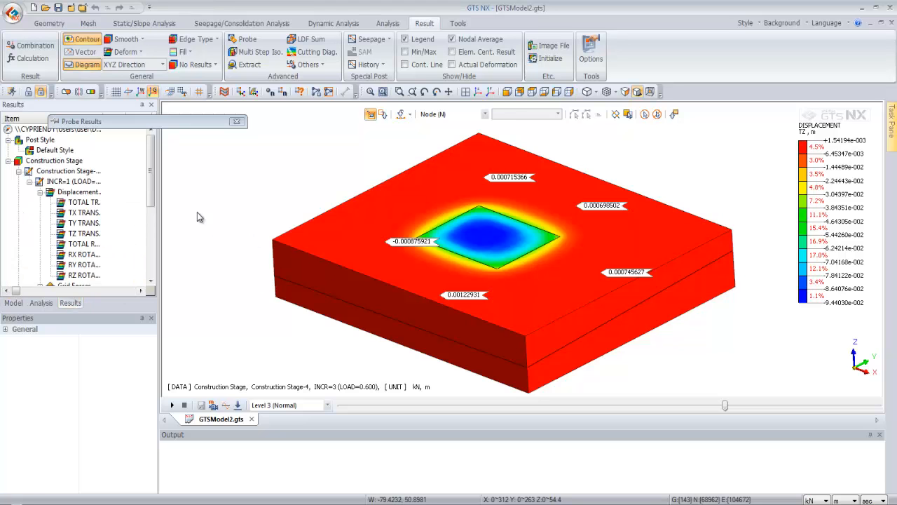
scroll(38, 240, "down", 5)
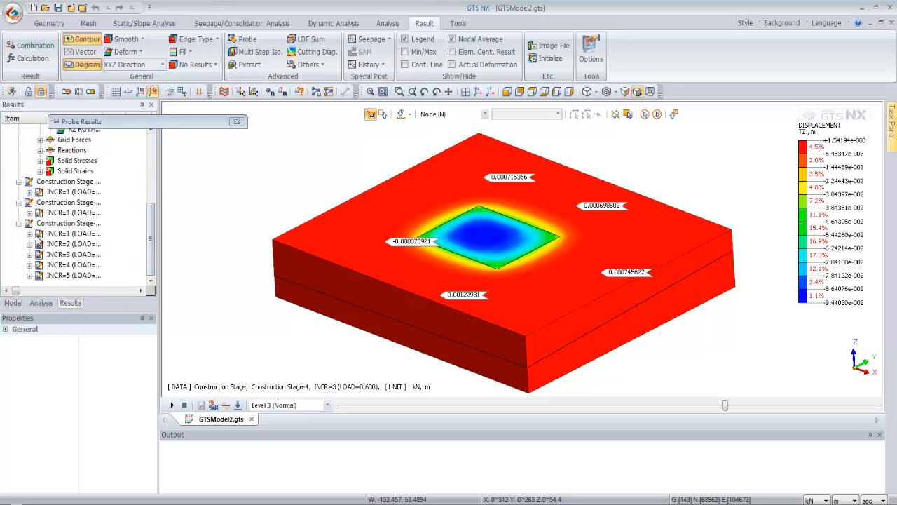
left_click(30, 275)
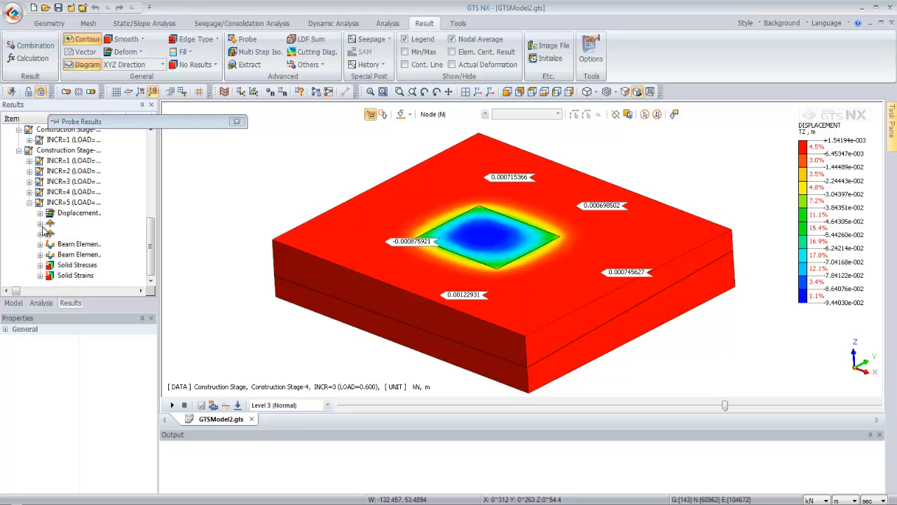
left_click(39, 265)
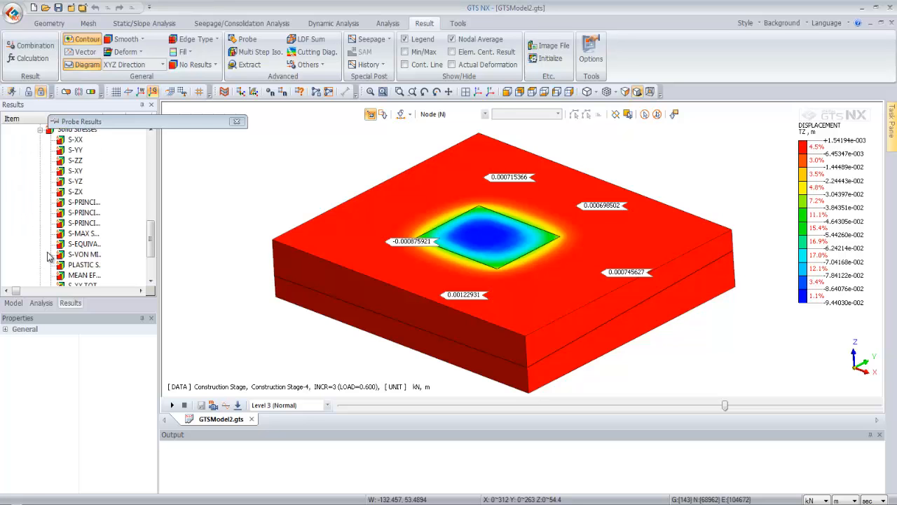
Display the solid stress contours for S-ZZ, S-XX and the first principal stress in turn
left_click(75, 160)
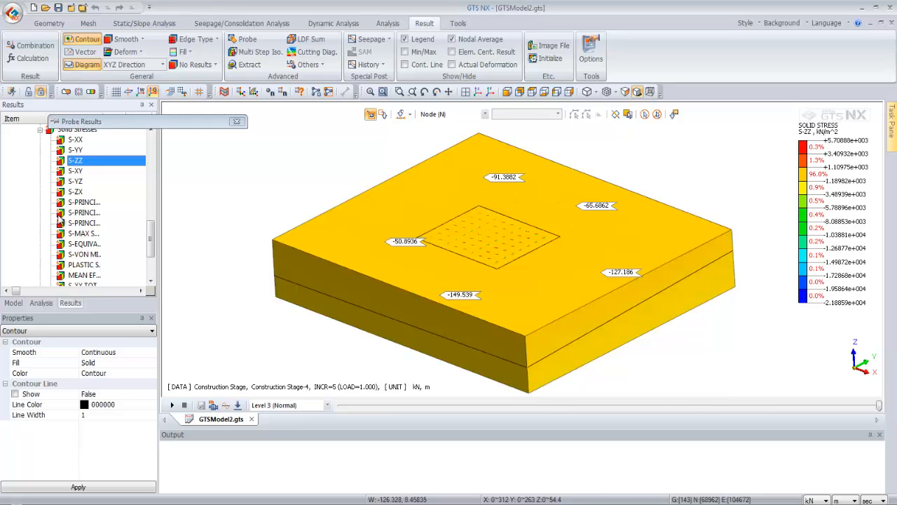
left_click(75, 142)
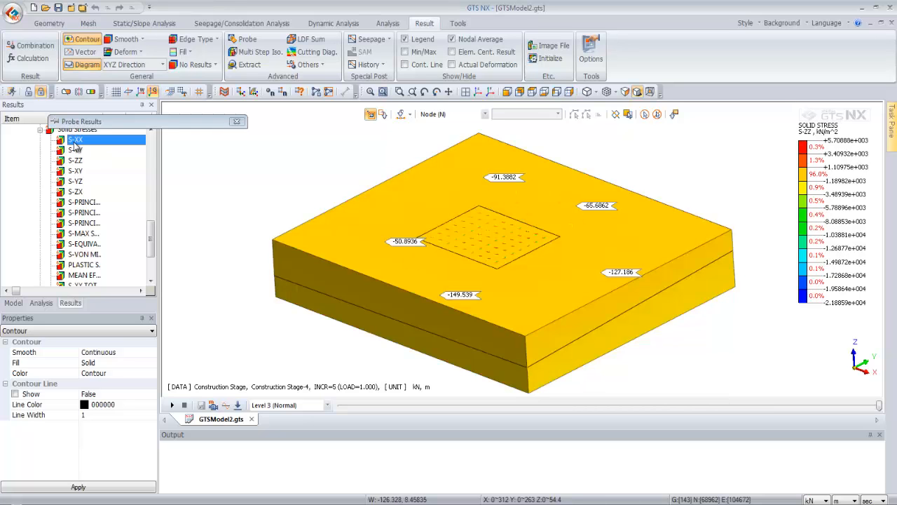
left_click(86, 203)
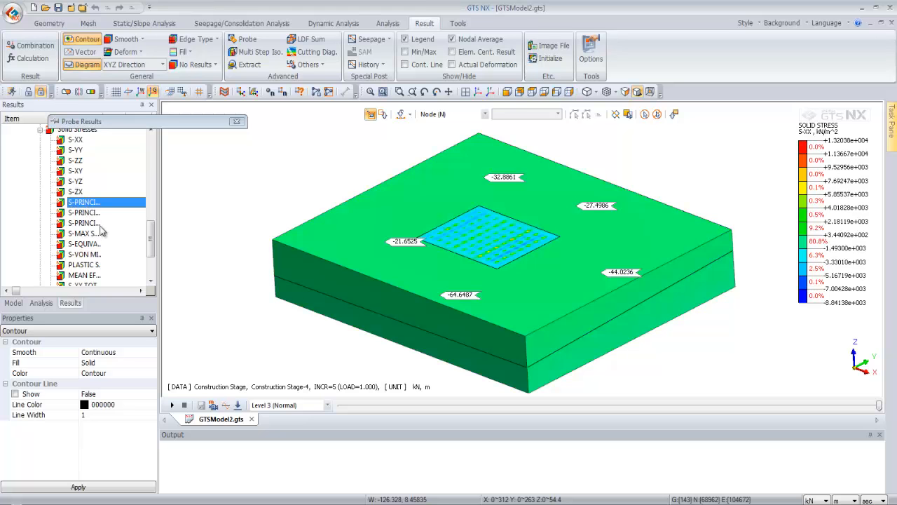
Display the plastic status material output and examine the failure zone around the foundation
left_click(88, 267)
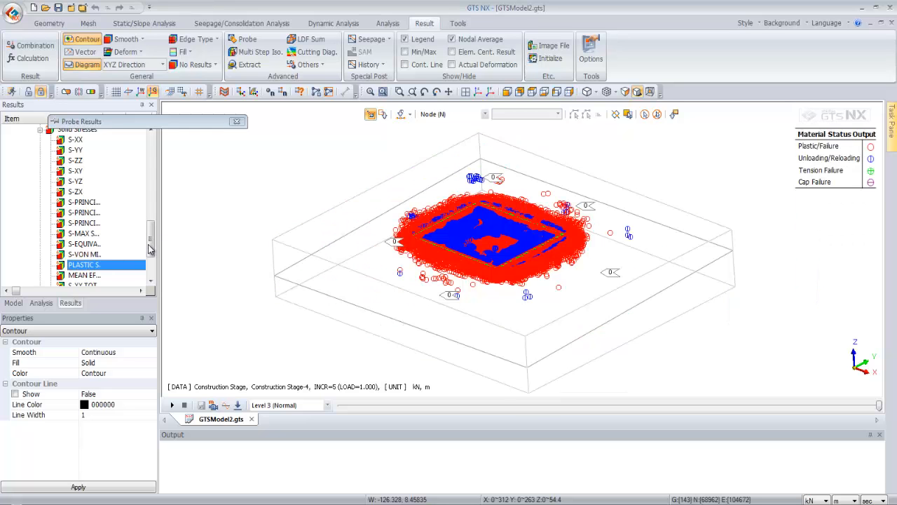
left_click_drag(149, 245, 150, 255)
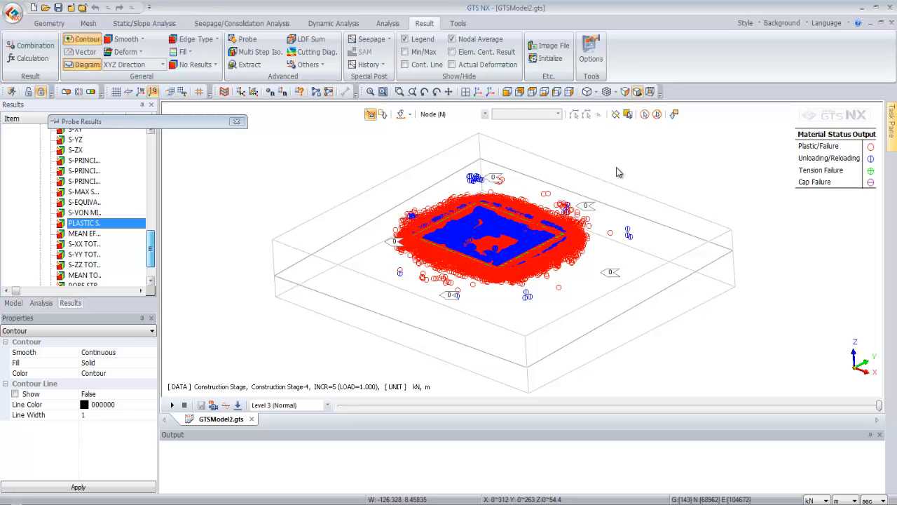
middle_click_drag(540, 240, 529, 251)
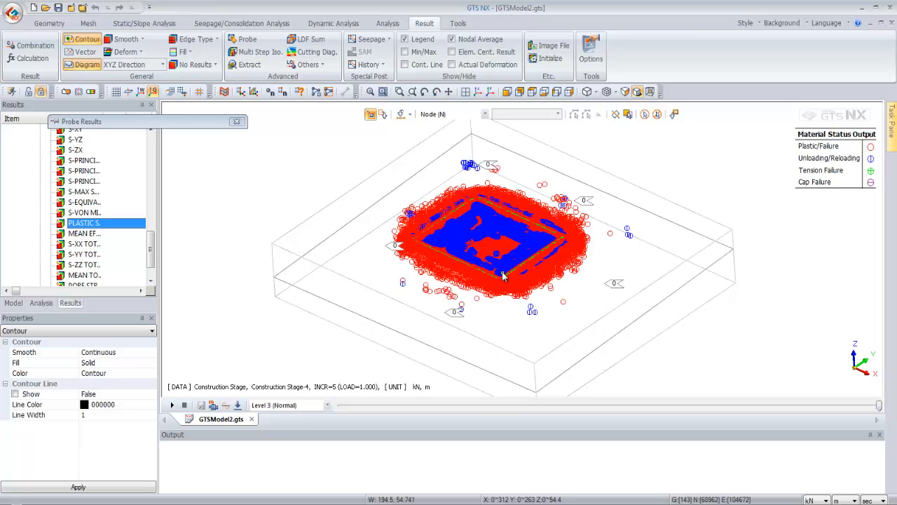
scroll(482, 237, "up", 3)
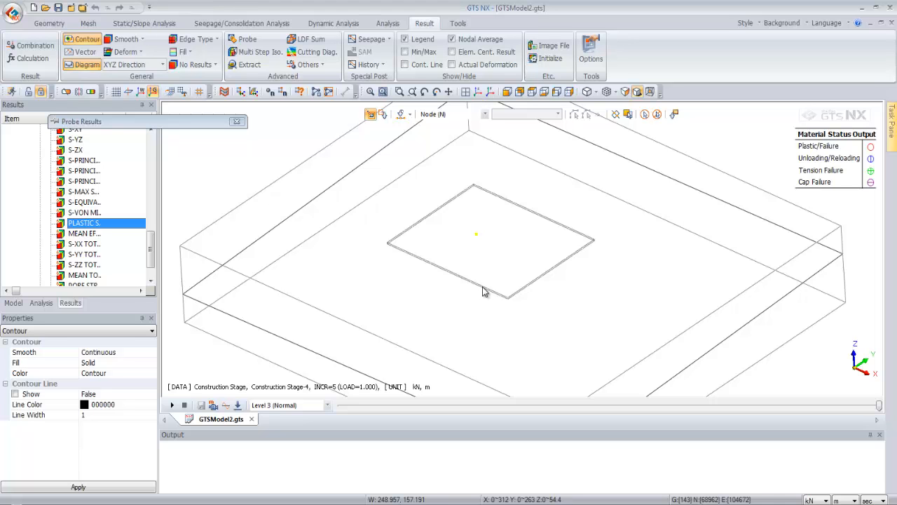
scroll(425, 264, "up", 5)
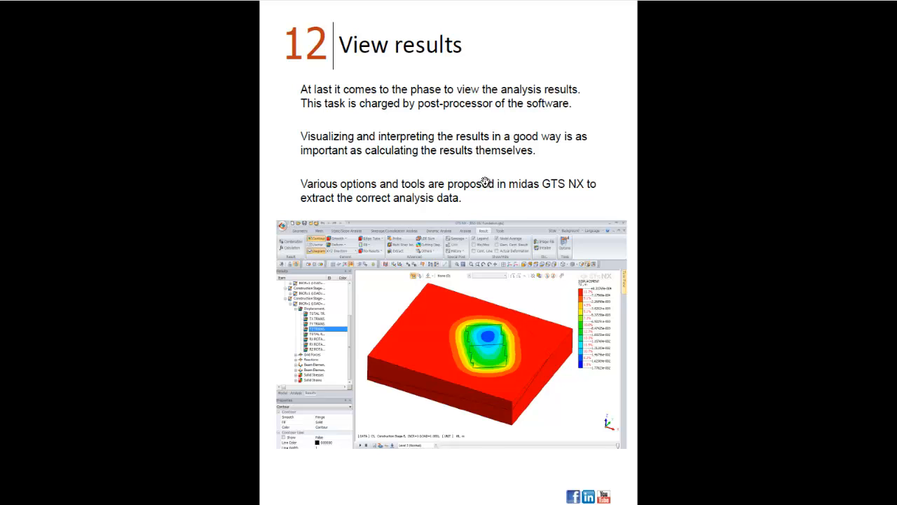
left_click(485, 181)
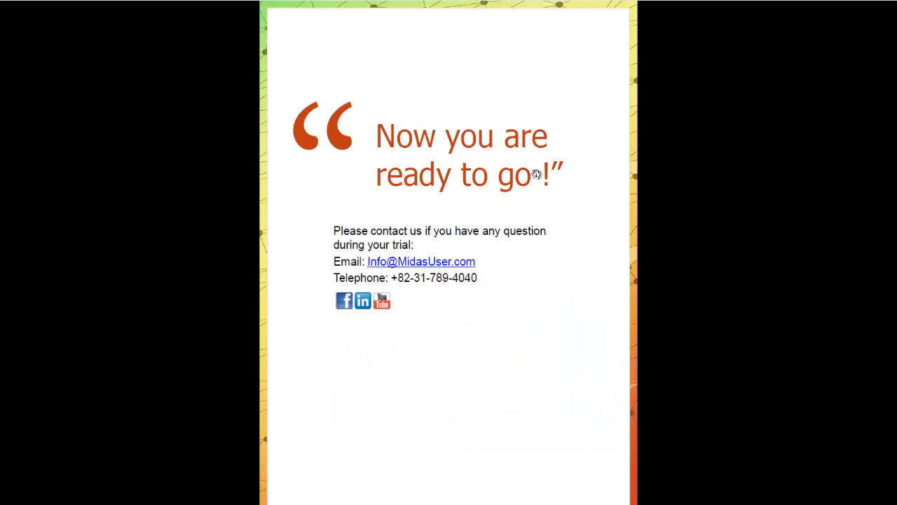